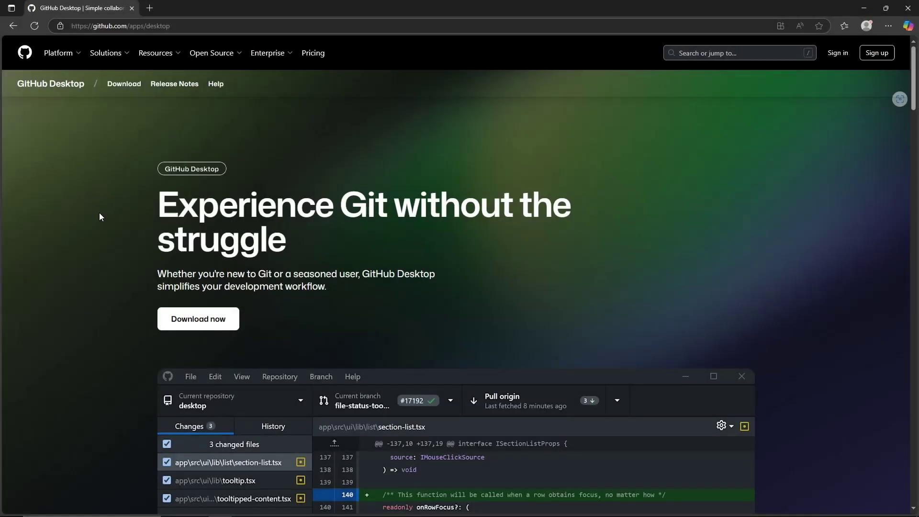
Download the 64-bit Windows GitHub Desktop installer and reload the download page
{"action": "left_click", "coordinate": [193, 320]}
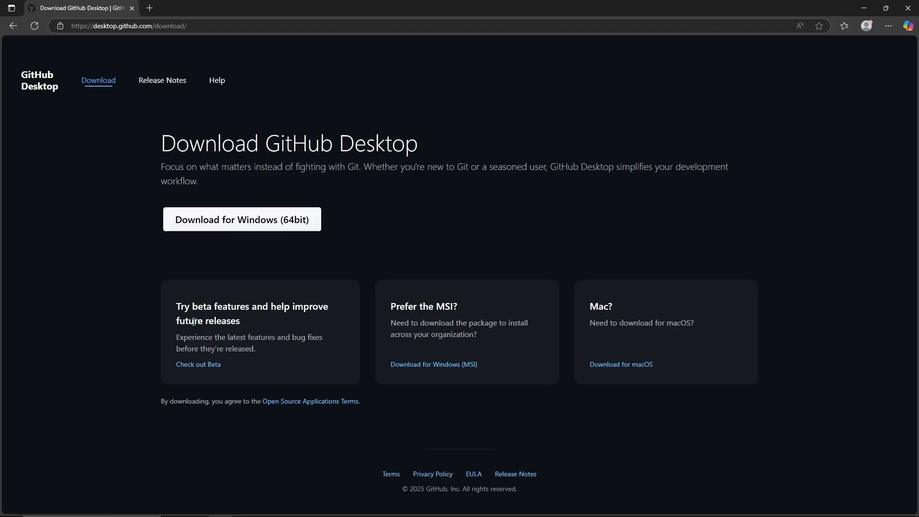
{"action": "left_click", "coordinate": [240, 221]}
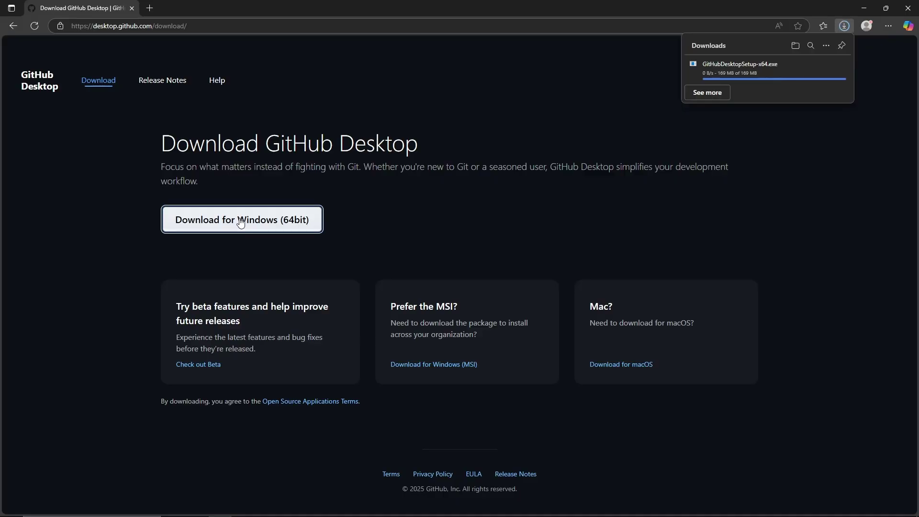
{"action": "left_click", "coordinate": [576, 138]}
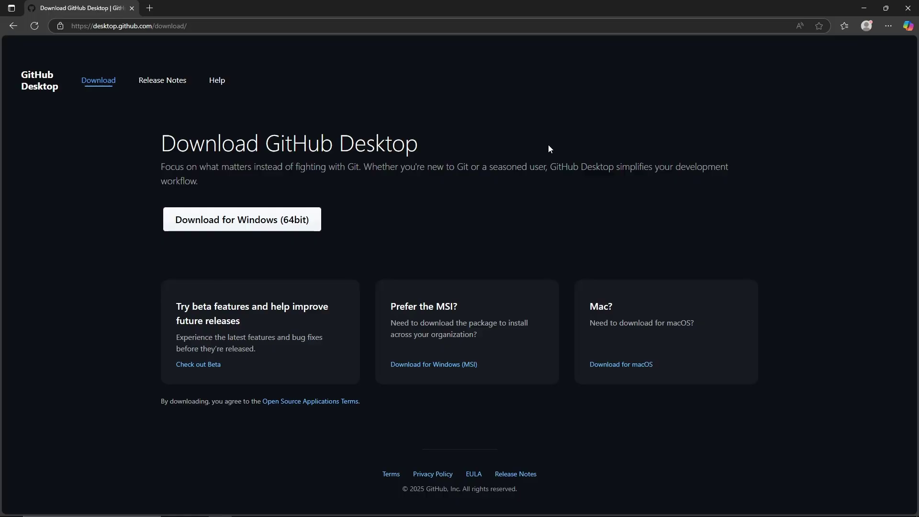
{"action": "key", "text": "F5"}
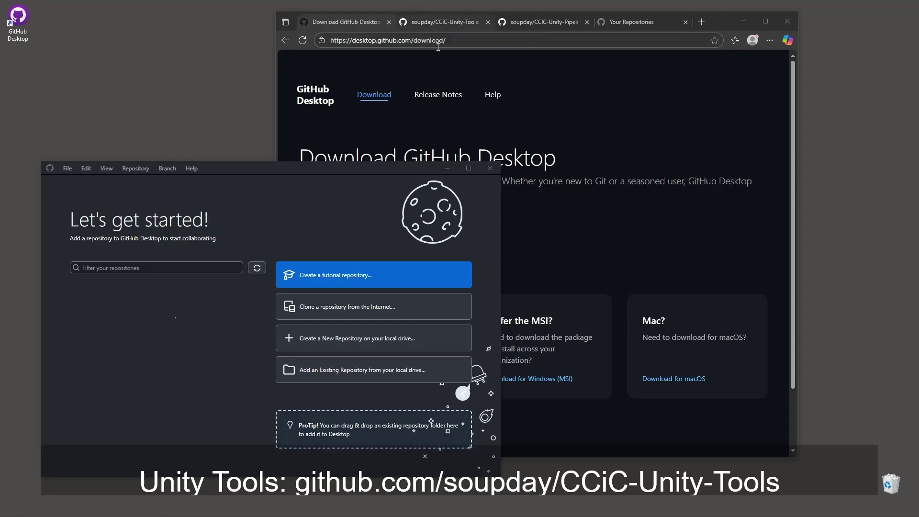
Switch to the CCiC-Unity-Tools repository in the browser and show its Code clone options
{"action": "left_click", "coordinate": [444, 79]}
{"action": "left_click", "coordinate": [449, 25]}
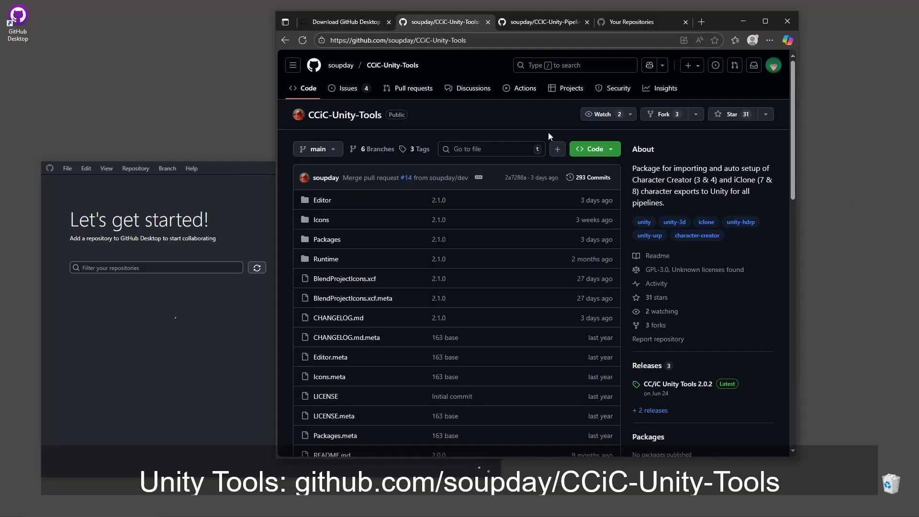
{"action": "left_click", "coordinate": [611, 150]}
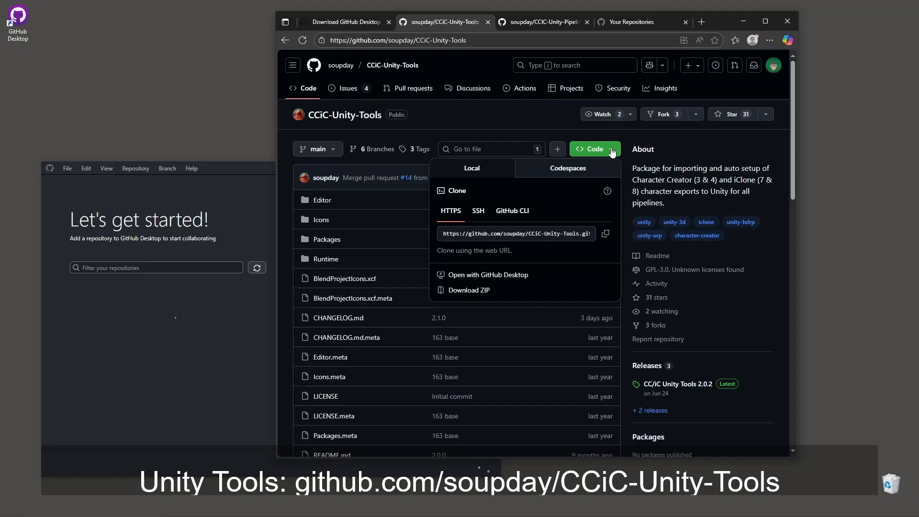
Send CCiC-Unity-Tools to GitHub Desktop and clone it into D:\Github\CCiC-Unity-Tools
{"action": "left_click", "coordinate": [497, 276]}
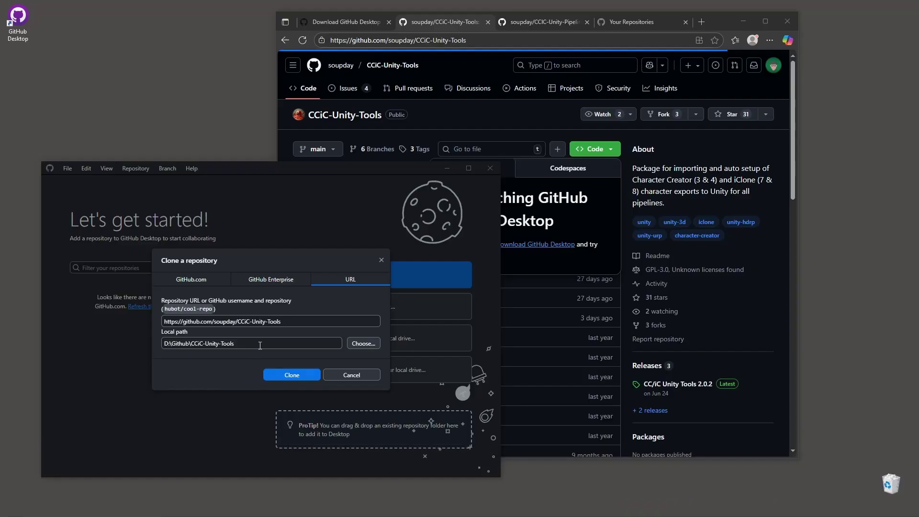
{"action": "left_click", "coordinate": [291, 375]}
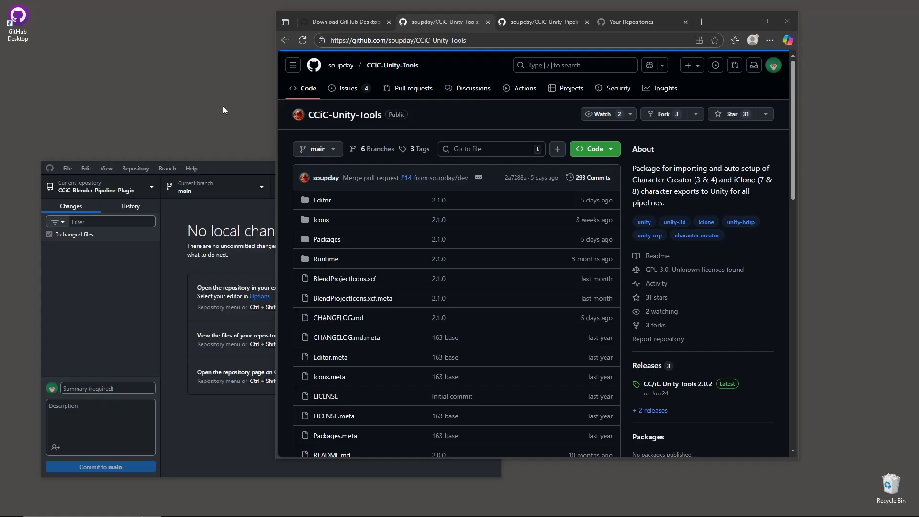
Copy the HTTPS URL and clone CCiC-Unity-Tools through GitHub Desktop's Clone repository dialog
{"action": "left_click", "coordinate": [610, 149]}
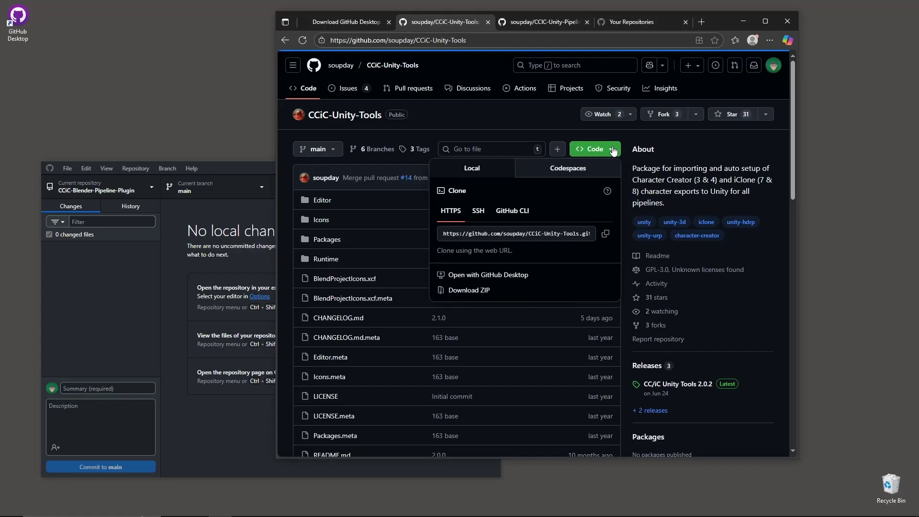
{"action": "left_click", "coordinate": [606, 234]}
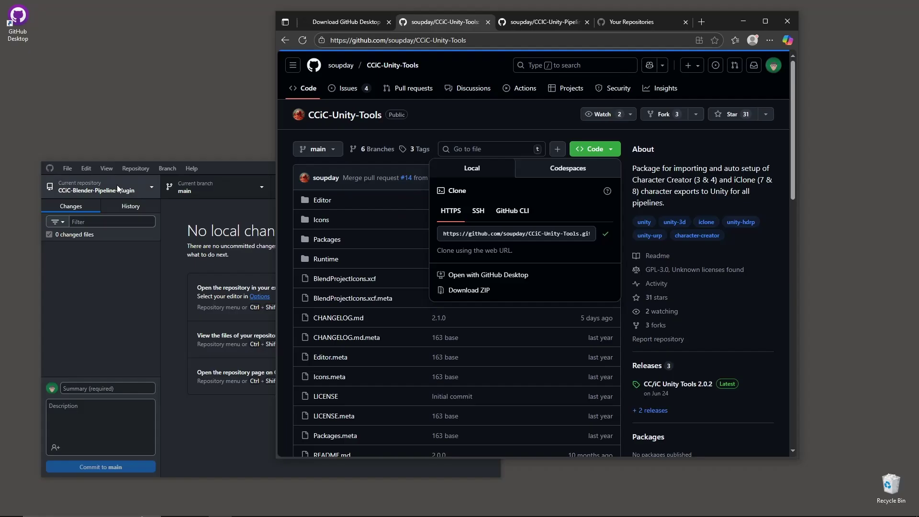
{"action": "left_click", "coordinate": [65, 171]}
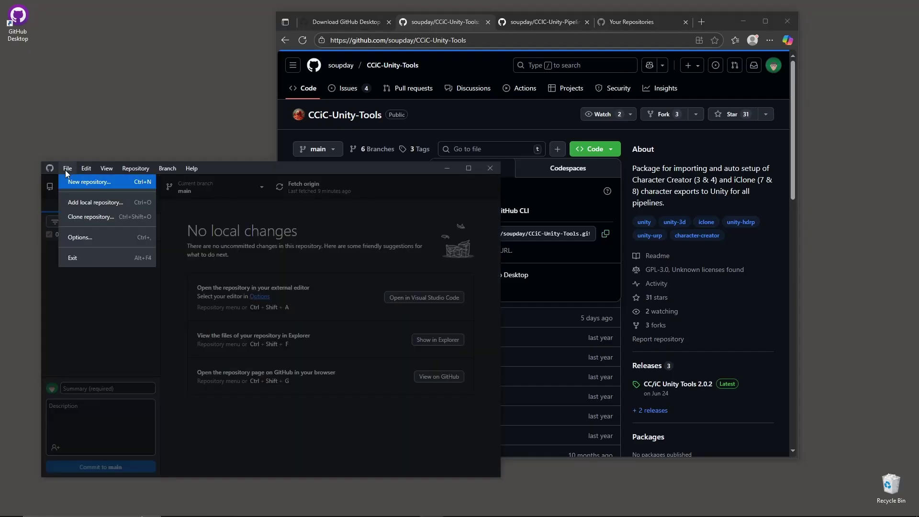
{"action": "left_click", "coordinate": [84, 213]}
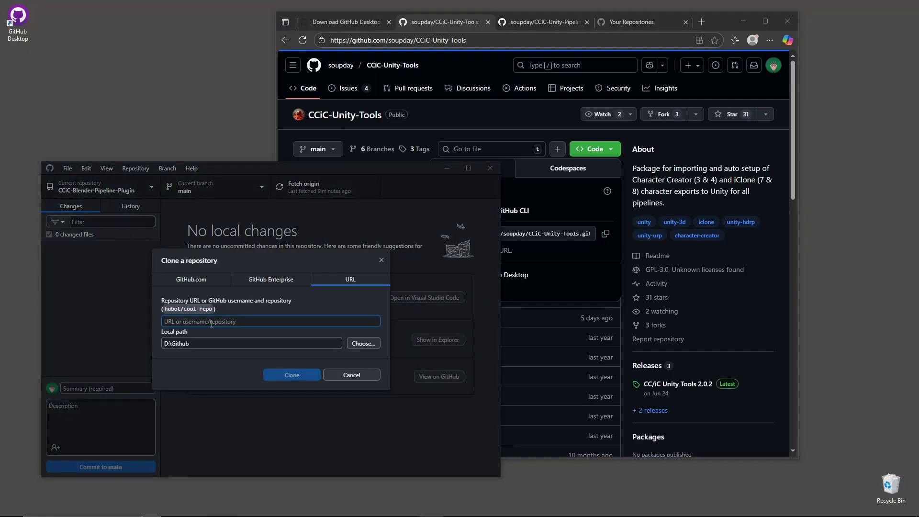
{"action": "type", "text": "https://github.com/soupday/CCiC-Unity-Tools.git"}
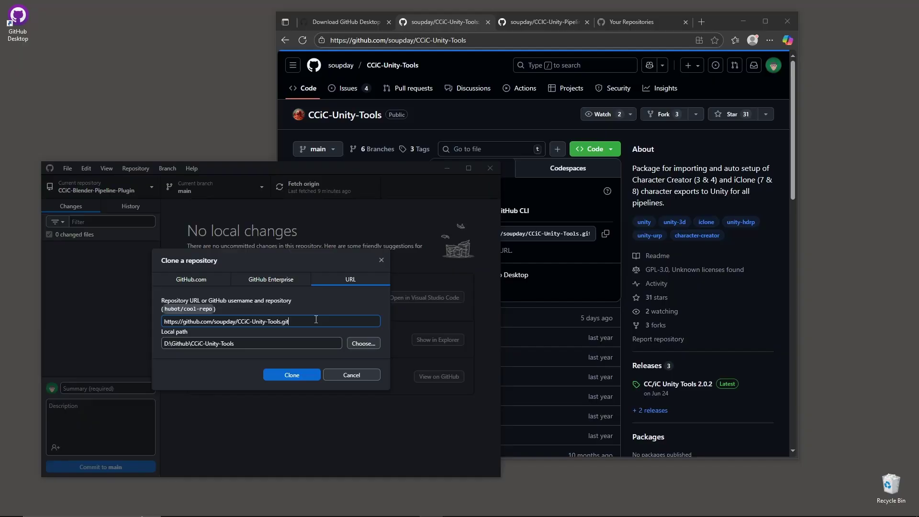
{"action": "left_click", "coordinate": [304, 372]}
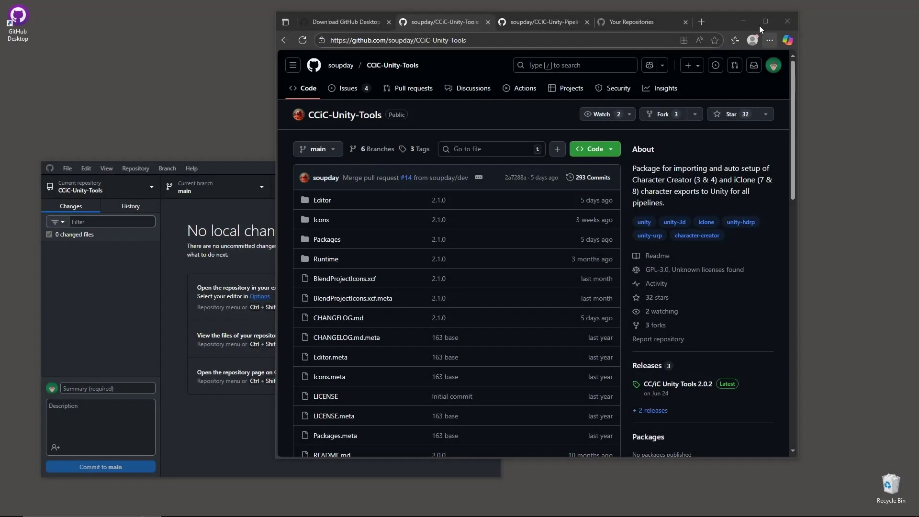
{"action": "left_click", "coordinate": [759, 25]}
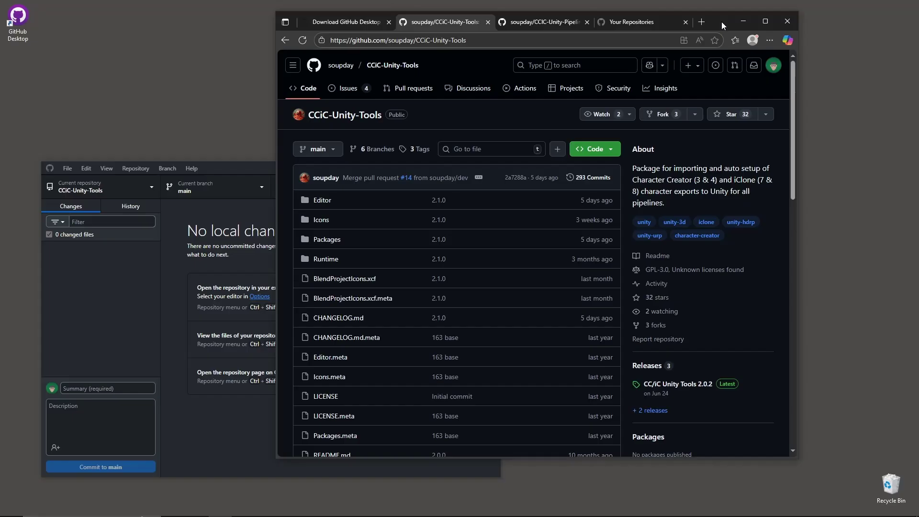
Download the 2.1.0 release's Source code (zip) from the Releases page
{"action": "left_click", "coordinate": [648, 367]}
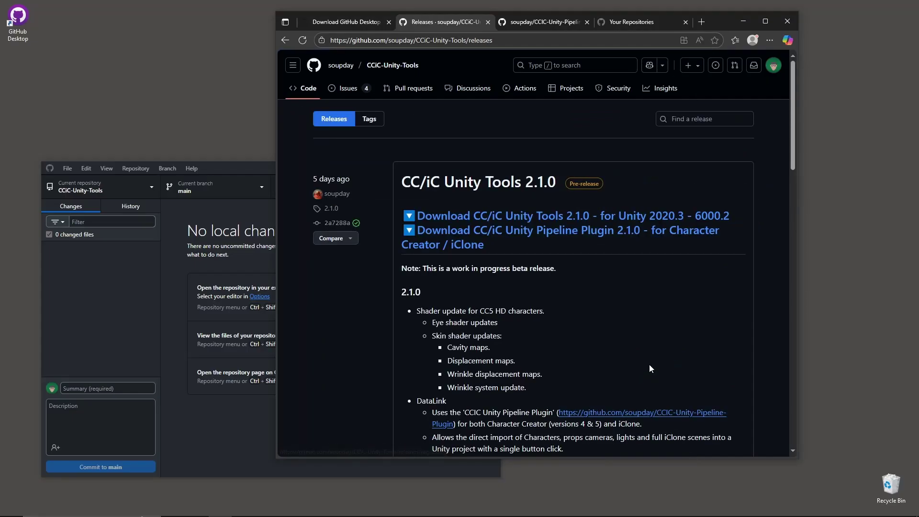
{"action": "scroll", "coordinate": [640, 240], "scroll_direction": "down", "scroll_amount": 5}
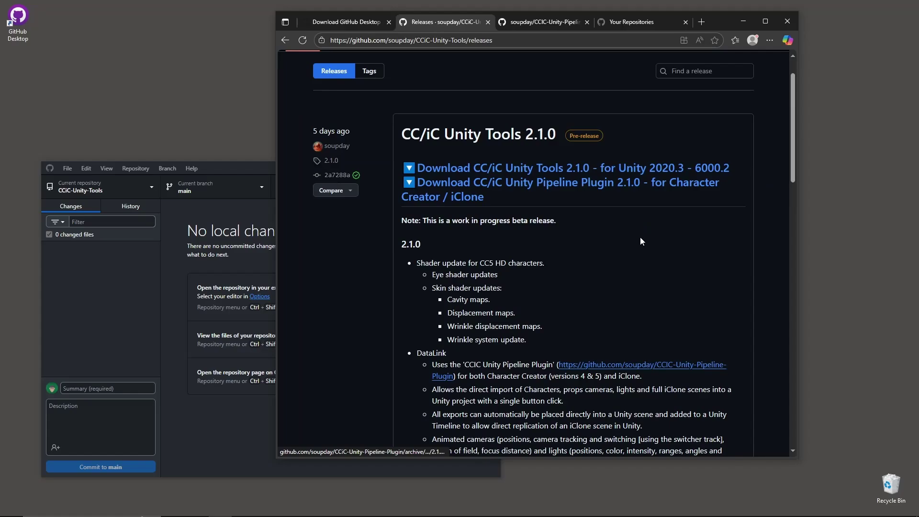
{"action": "scroll", "coordinate": [640, 251], "scroll_direction": "down", "scroll_amount": 2}
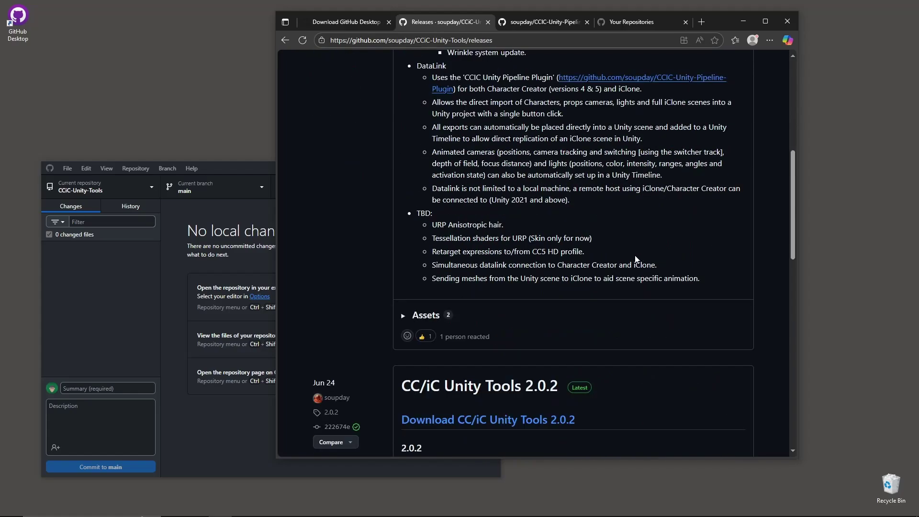
{"action": "scroll", "coordinate": [636, 259], "scroll_direction": "down", "scroll_amount": 1}
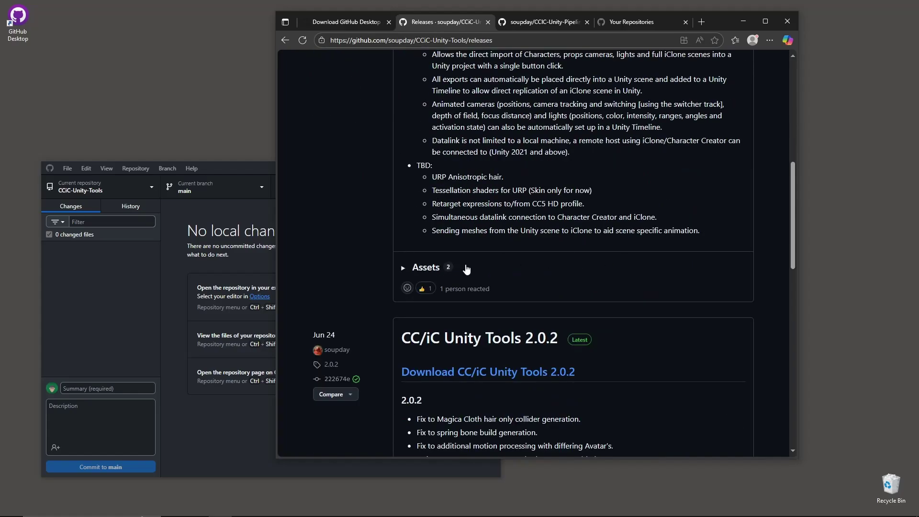
{"action": "left_click", "coordinate": [402, 268]}
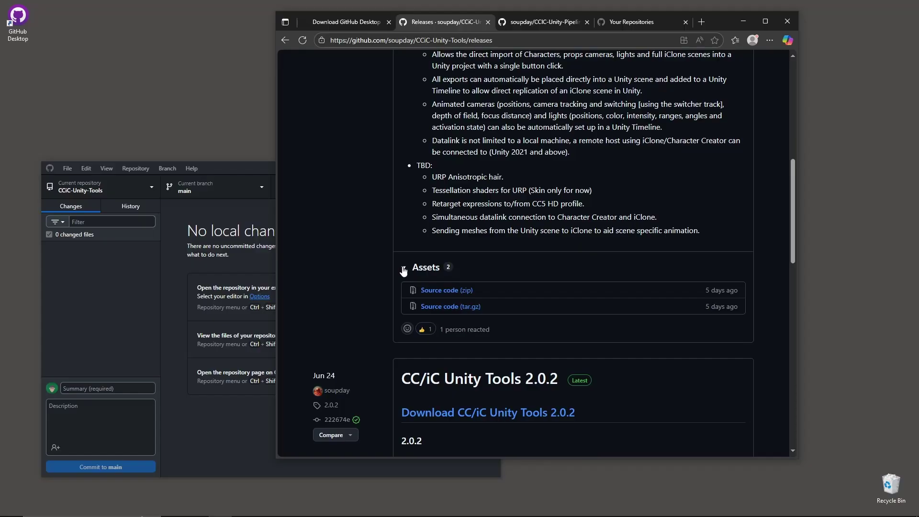
{"action": "left_click", "coordinate": [458, 290]}
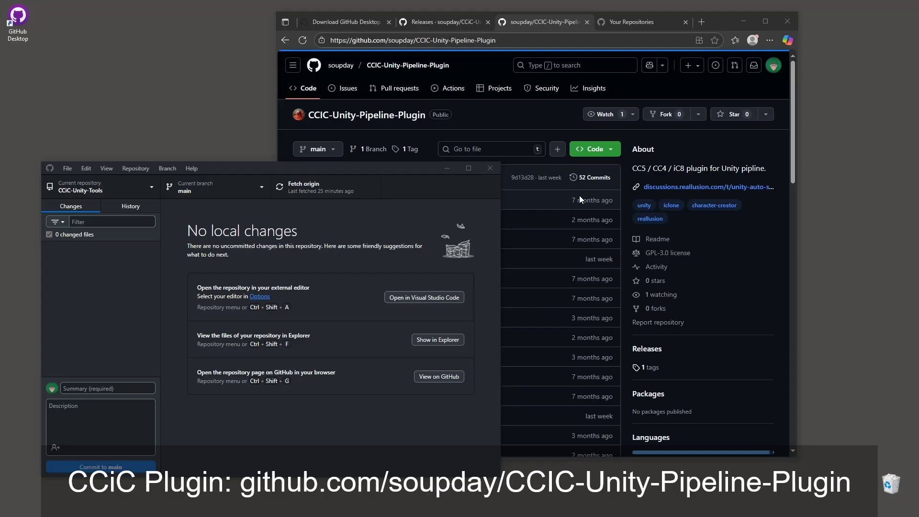
Clone CCIC-Unity-Pipeline-Plugin into D:\Github\CCIC-Unity-Pipeline-Plugin via Open with GitHub Desktop
{"action": "left_click", "coordinate": [558, 127]}
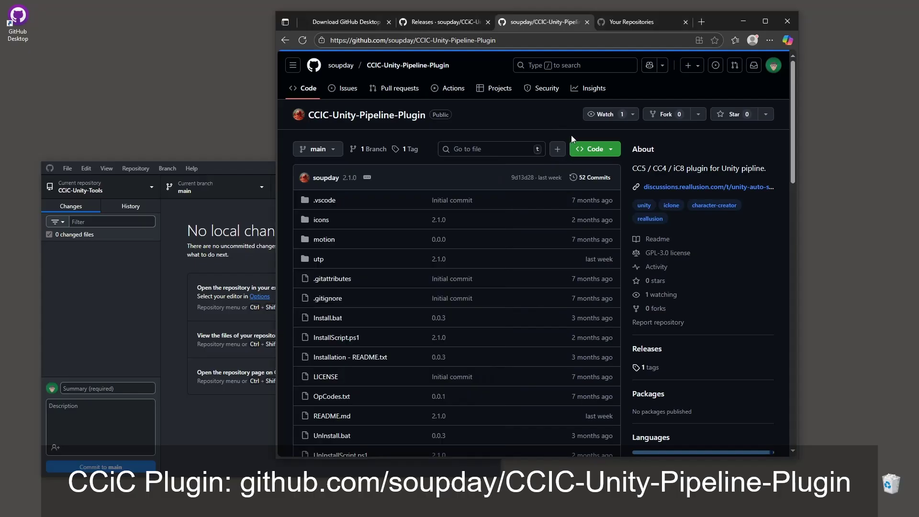
{"action": "left_click", "coordinate": [606, 153]}
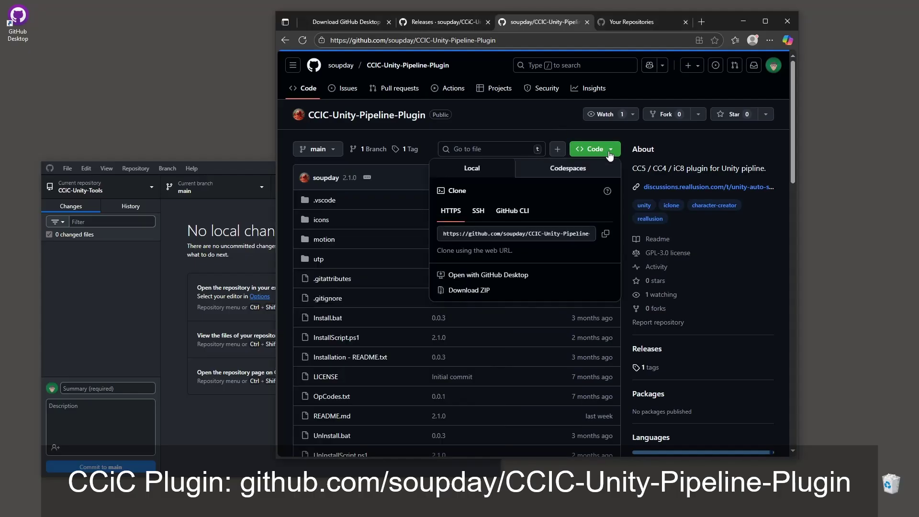
{"action": "left_click", "coordinate": [524, 277]}
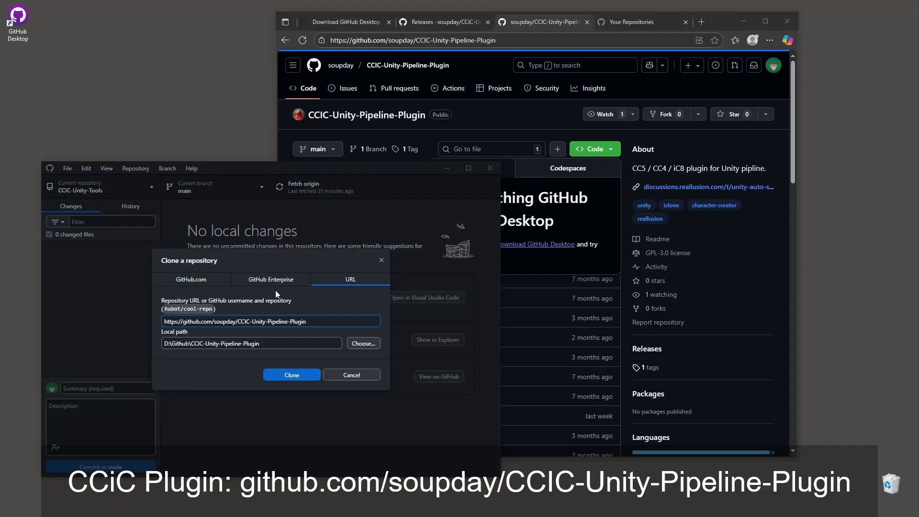
{"action": "left_click", "coordinate": [284, 374]}
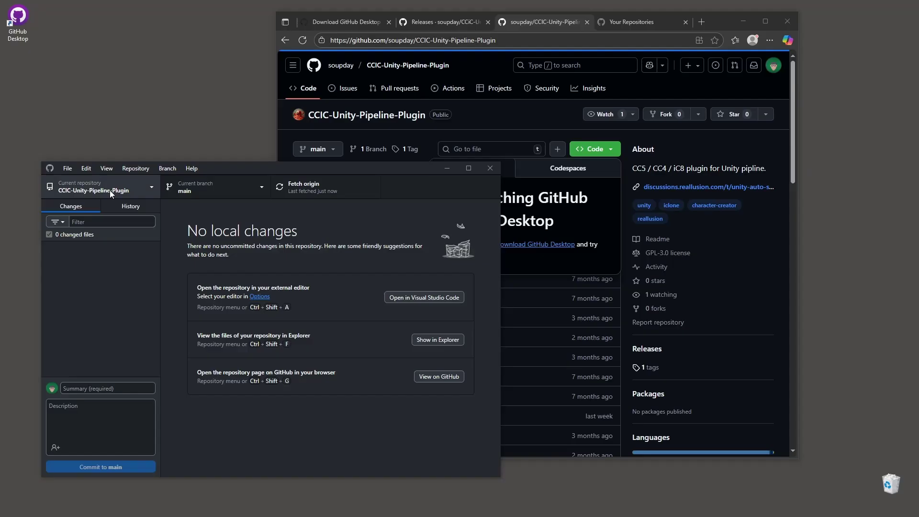
Show the cloned plugin repository in File Explorer and run Install.bat
{"action": "right_click", "coordinate": [110, 190]}
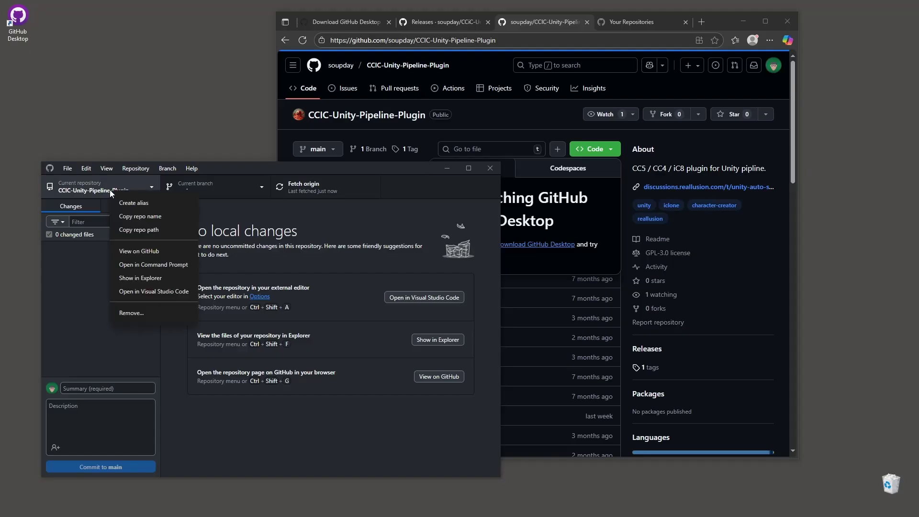
{"action": "left_click", "coordinate": [146, 276]}
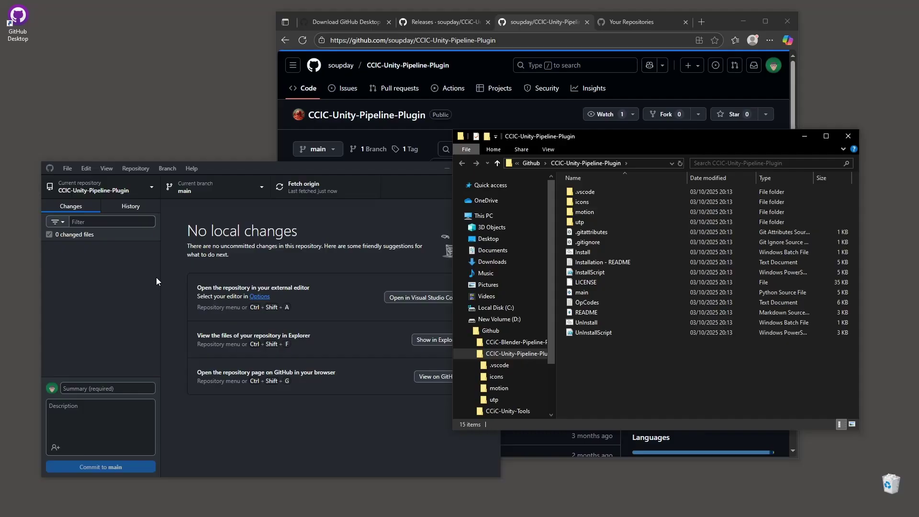
{"action": "left_click", "coordinate": [609, 255]}
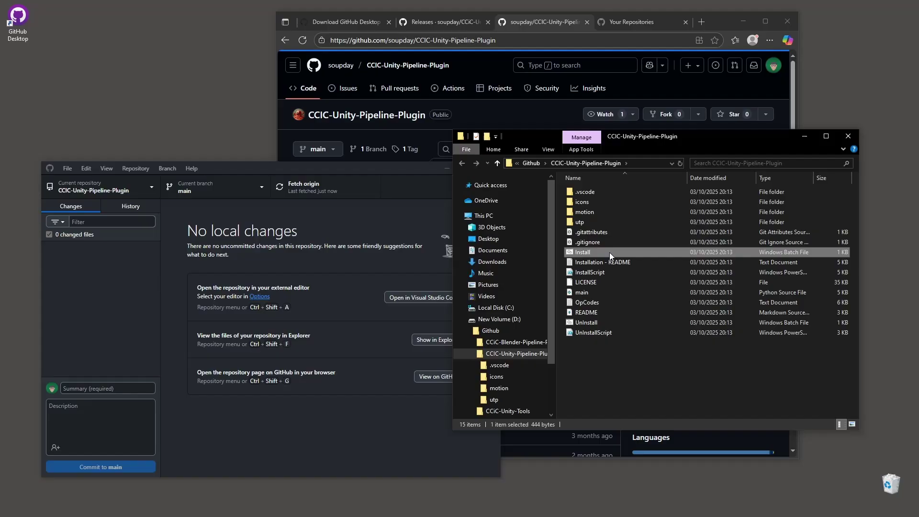
{"action": "double_click", "coordinate": [610, 252]}
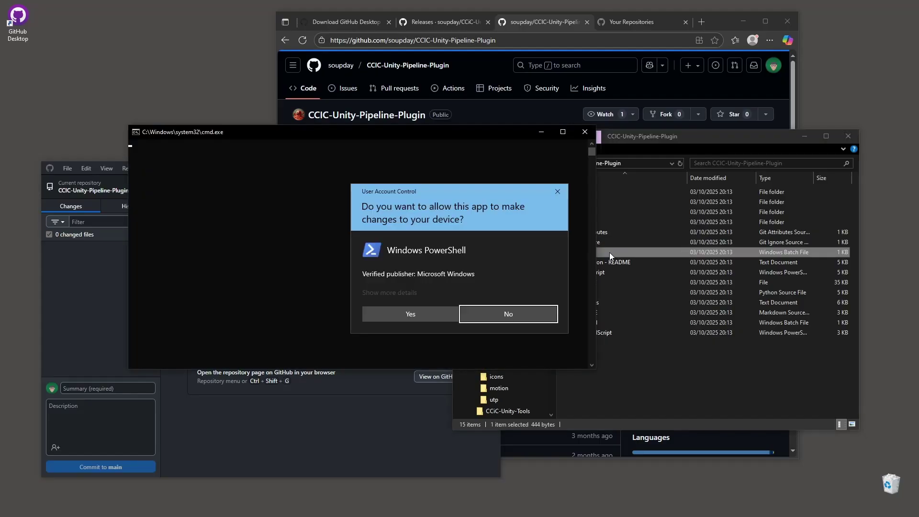
Approve the User Account Control prompt so PowerShell can run the install script
{"action": "left_click", "coordinate": [423, 314]}
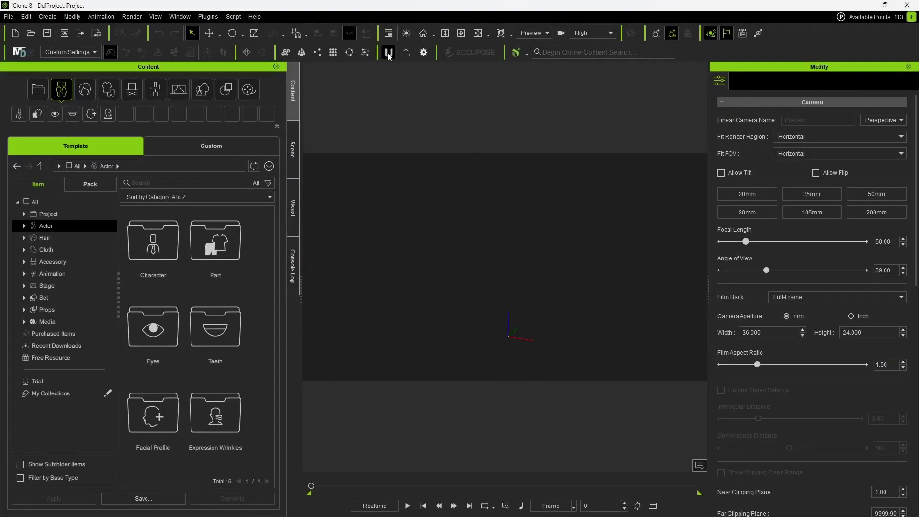
Open Unity DataLink from iClone's 'U' toolbar icon and dock it beside the viewport
{"action": "left_click", "coordinate": [388, 56]}
{"action": "left_click", "coordinate": [376, 149]}
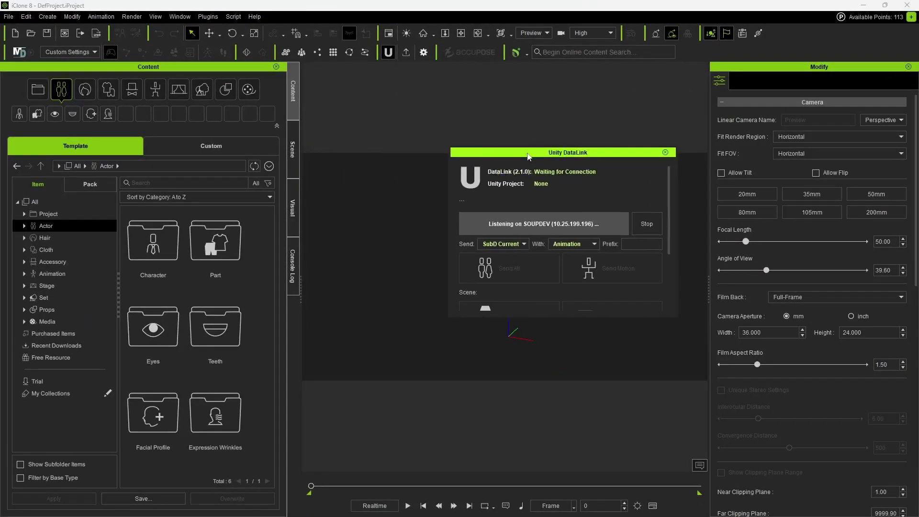
{"action": "left_click_drag", "start_coordinate": [376, 150], "coordinate": [770, 177]}
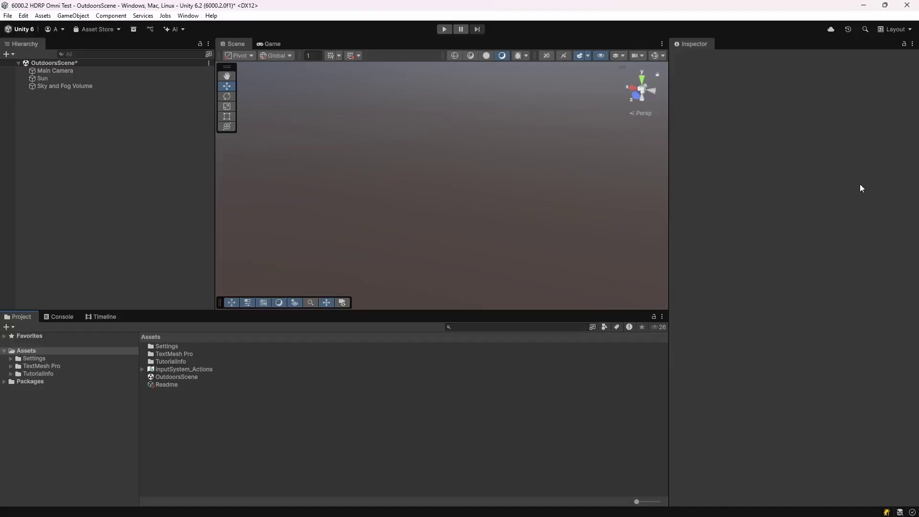
Open Window > Package Management > Package Manager and choose + > Install package from disk
{"action": "left_click", "coordinate": [186, 14]}
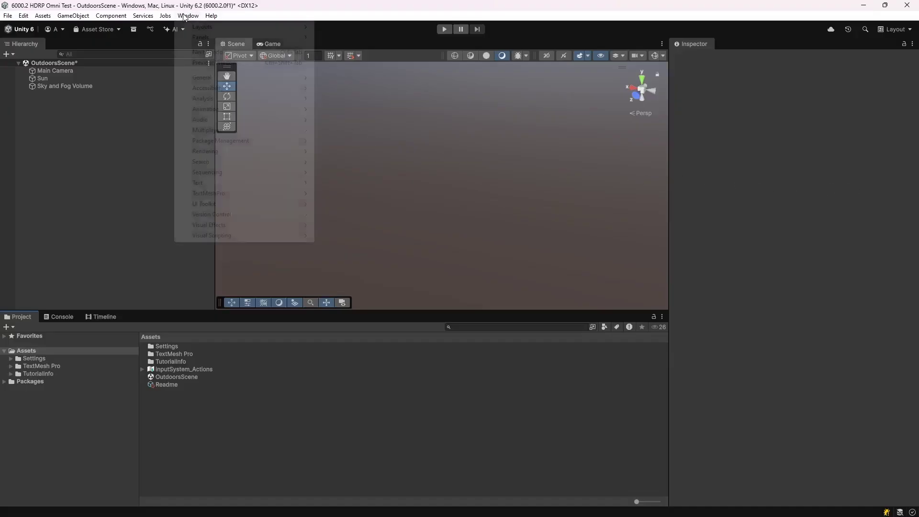
{"action": "mouse_move", "coordinate": [272, 141]}
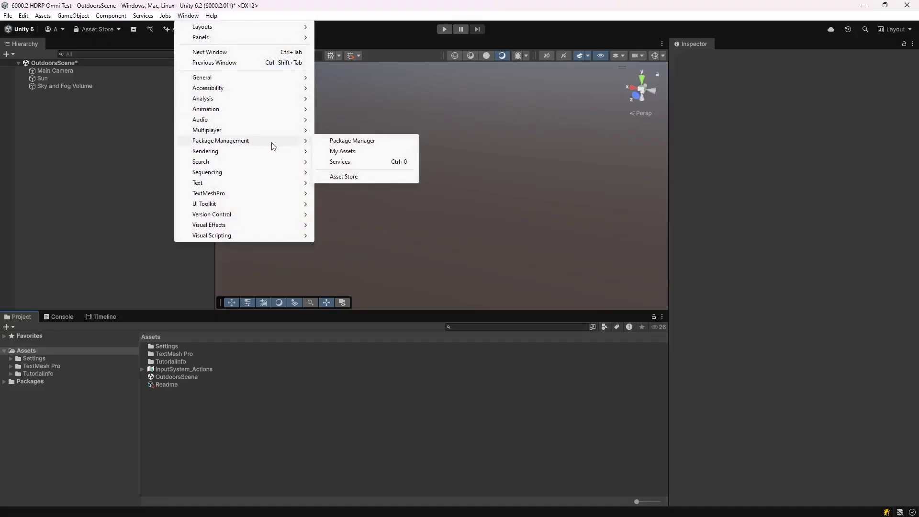
{"action": "left_click", "coordinate": [371, 141]}
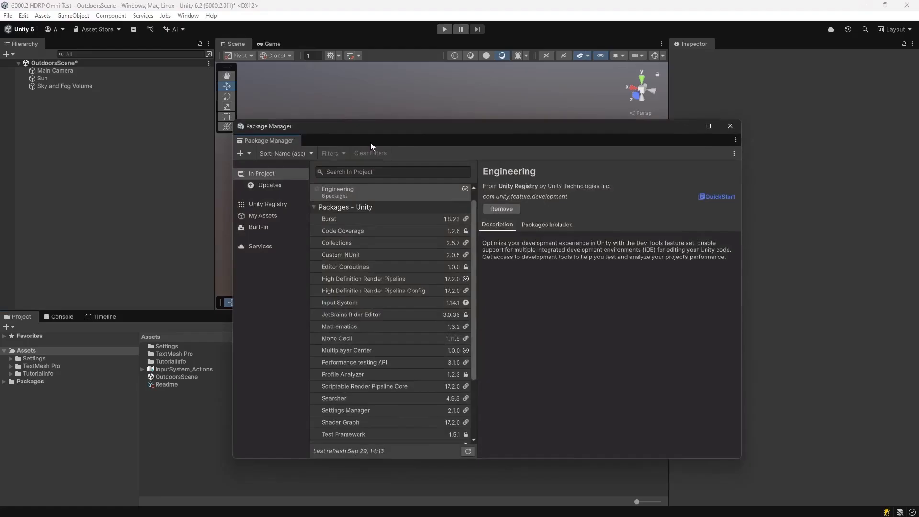
{"action": "left_click", "coordinate": [250, 154]}
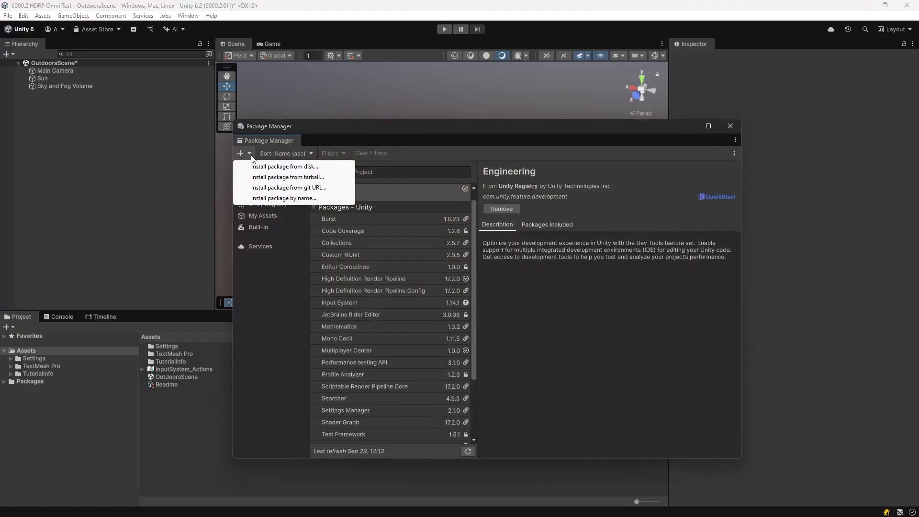
{"action": "left_click", "coordinate": [259, 167]}
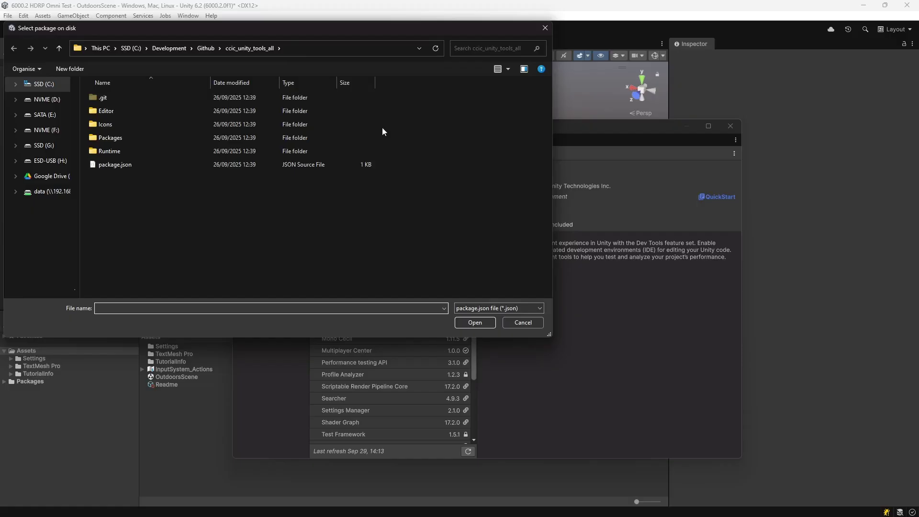
Install CC/iC Unity Tools 2.1.0 from package.json in the local ccic_unity_tools_all folder
{"action": "left_click", "coordinate": [124, 166]}
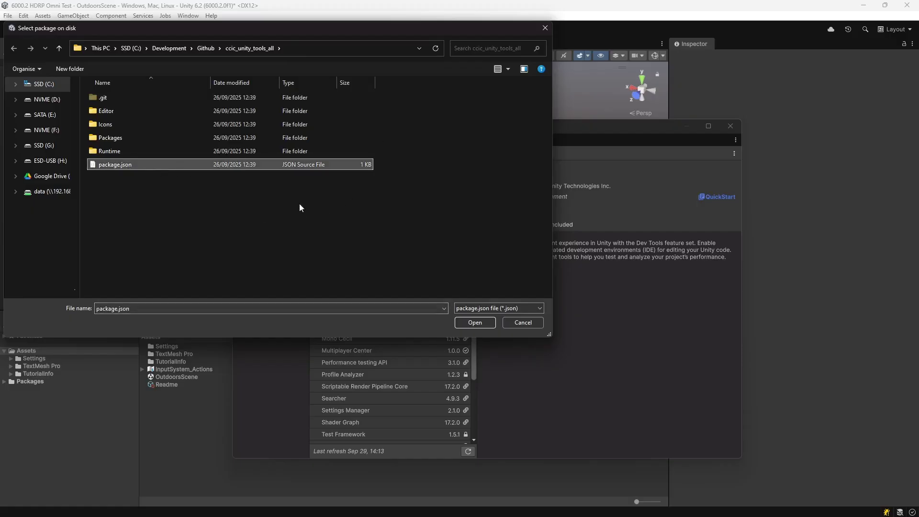
{"action": "left_click", "coordinate": [480, 323]}
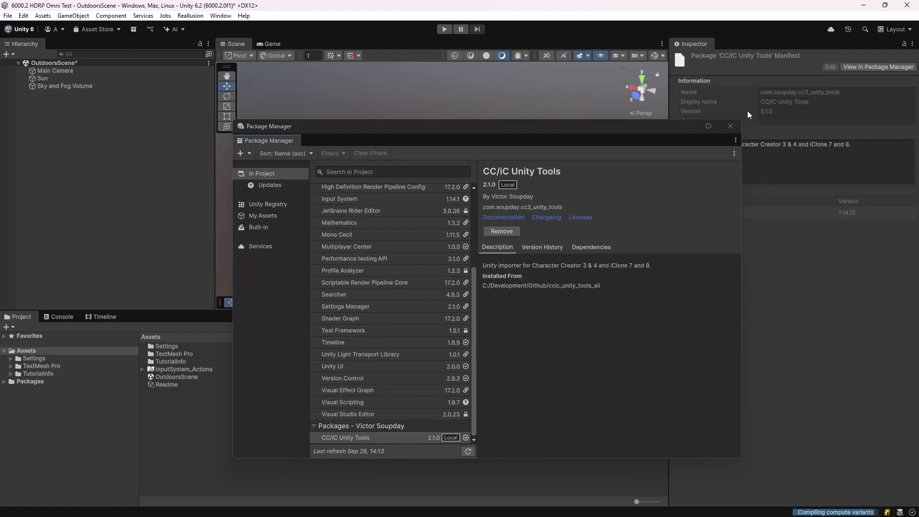
Close Package Manager and launch Reallusion > Import Characters to show the CC/iC Importer HDRP 2.1.0
{"action": "left_click", "coordinate": [730, 125]}
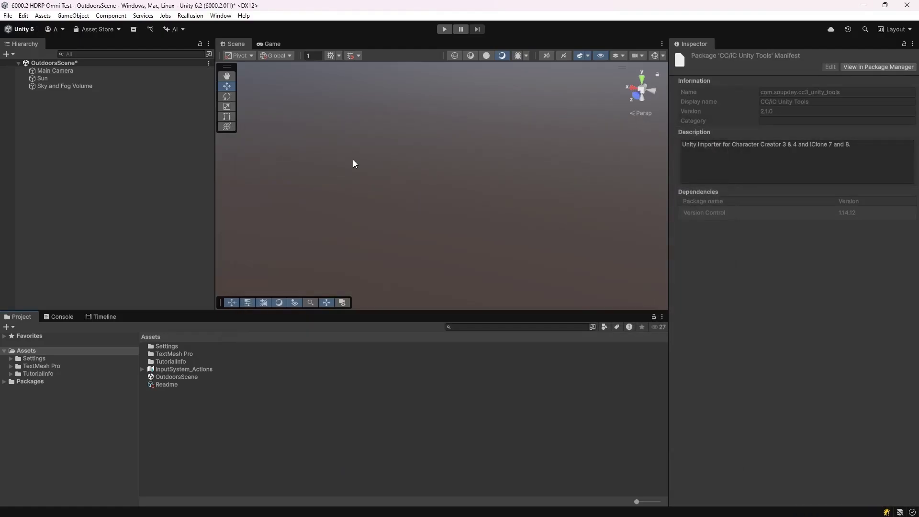
{"action": "left_click", "coordinate": [187, 17]}
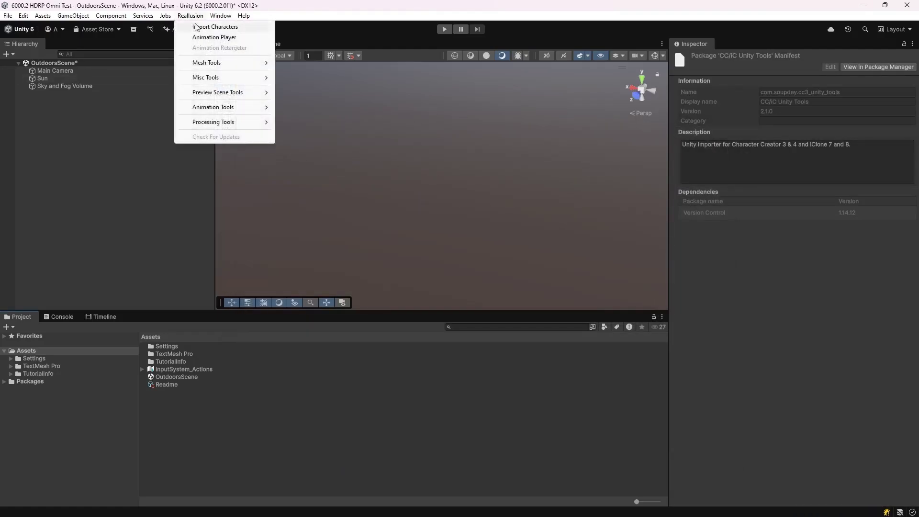
{"action": "left_click", "coordinate": [202, 28]}
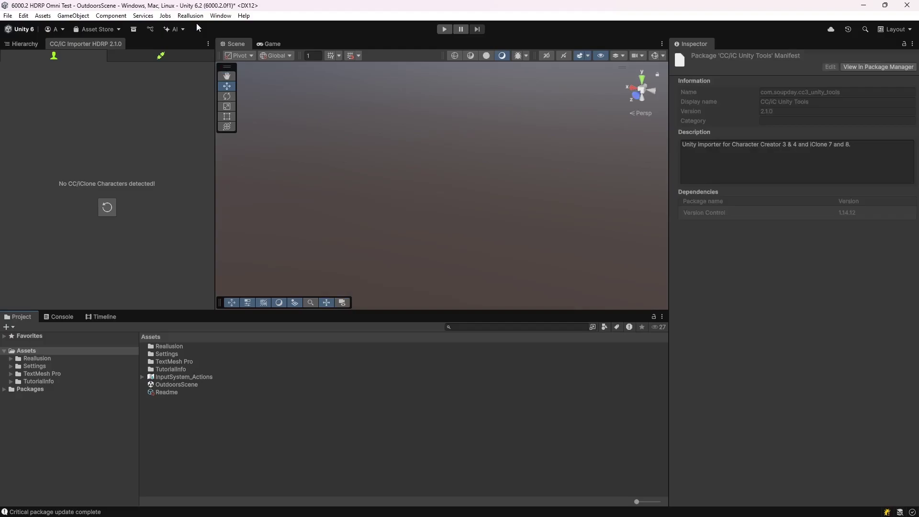
Check the HDRP17 shader and runtime packages (v2.1.0 valid), then install the Legacy Shader Package 2.1.0
{"action": "left_click", "coordinate": [190, 16]}
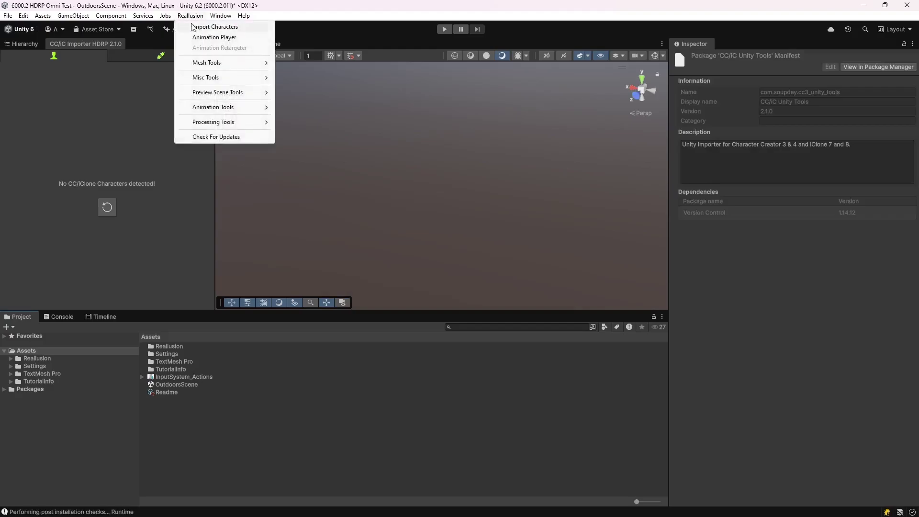
{"action": "left_click", "coordinate": [206, 136]}
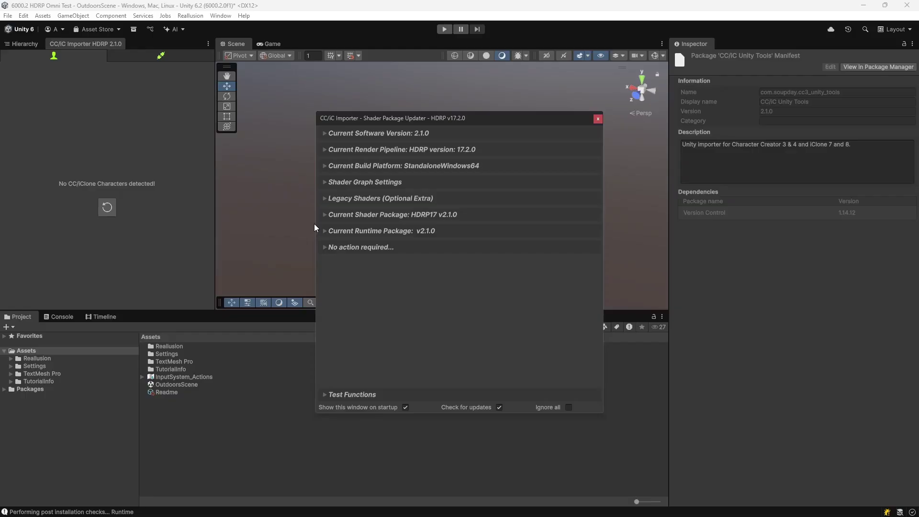
{"action": "left_click", "coordinate": [324, 215]}
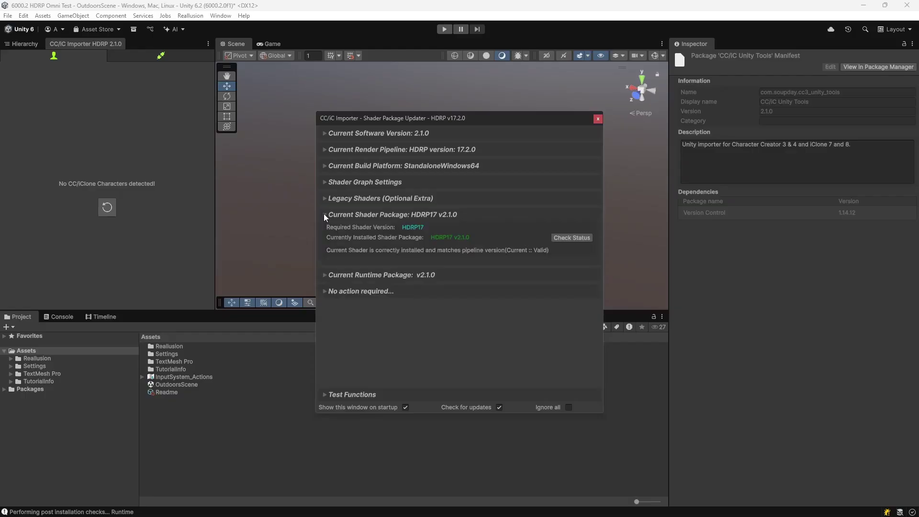
{"action": "left_click", "coordinate": [323, 275]}
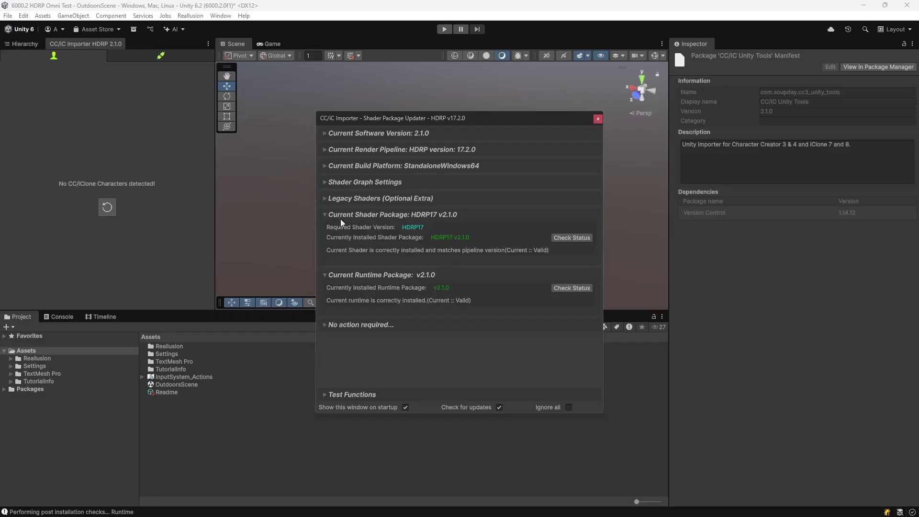
{"action": "left_click", "coordinate": [324, 198]}
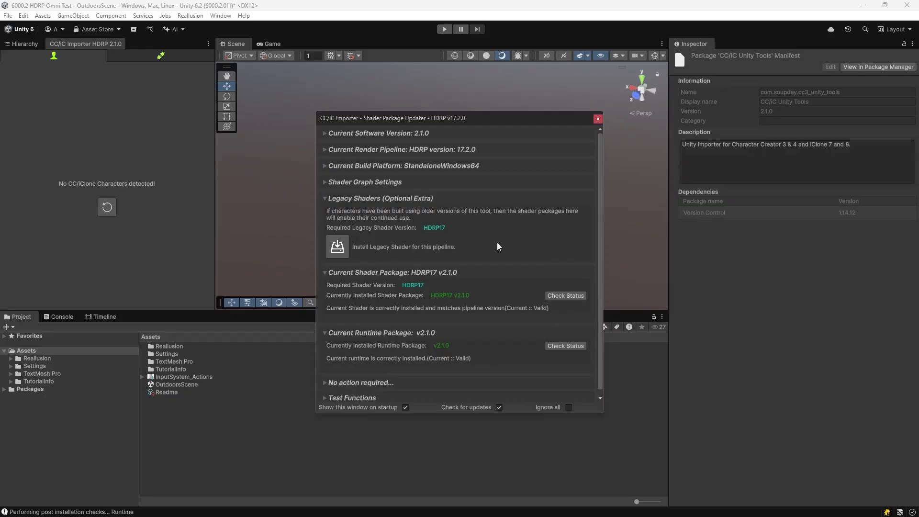
{"action": "left_click", "coordinate": [333, 246]}
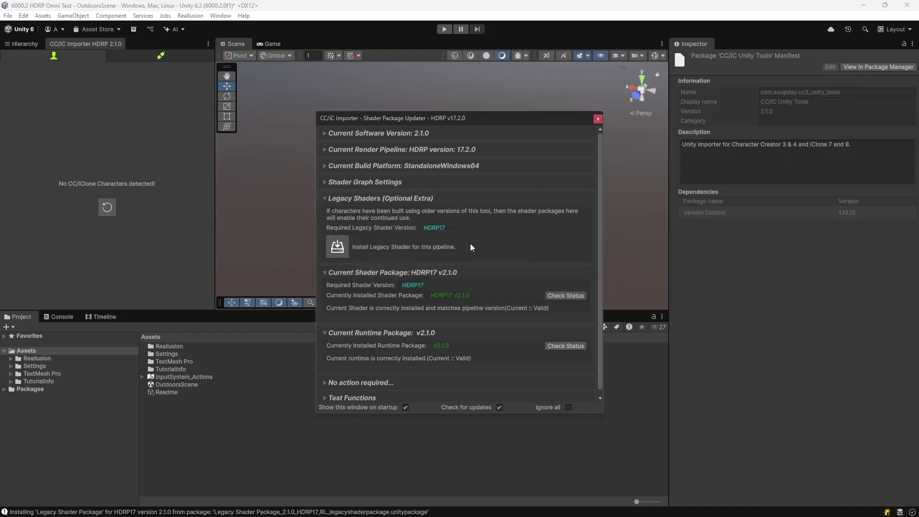
Close the Shader Package Updater and browse to Assets/Reallusion/CC/iC Unity Tools/HDRP in Project
{"action": "left_click", "coordinate": [597, 119]}
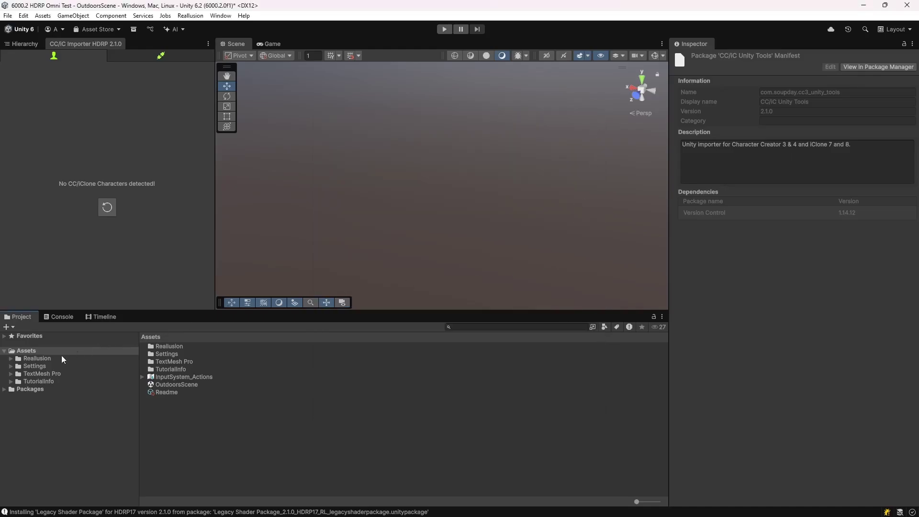
{"action": "left_click", "coordinate": [11, 358]}
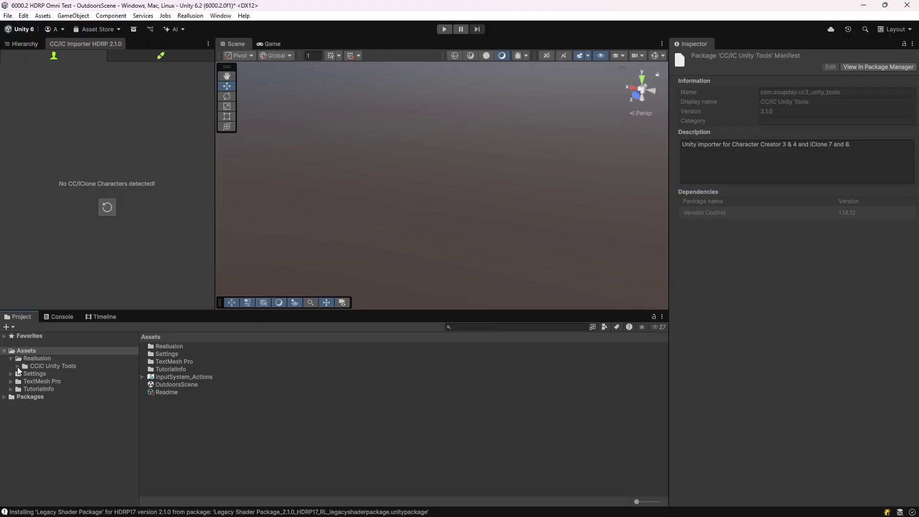
{"action": "left_click", "coordinate": [17, 366]}
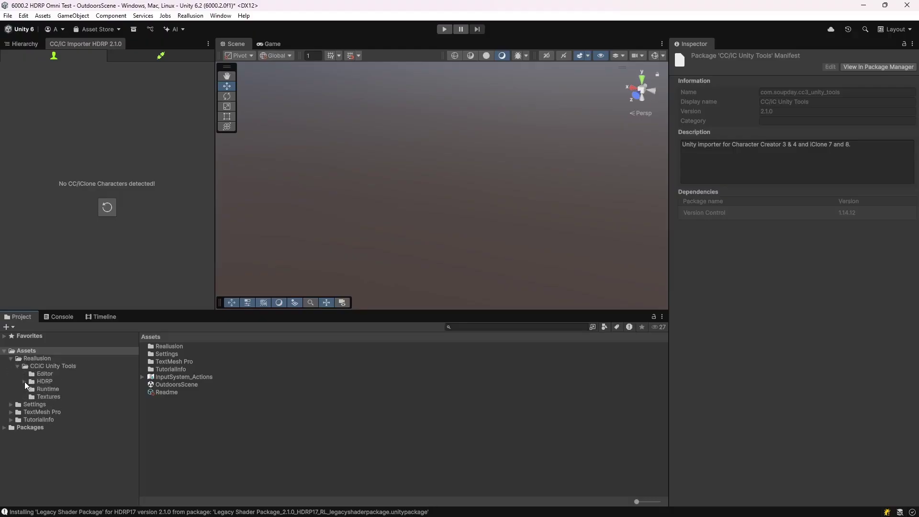
{"action": "left_click", "coordinate": [25, 381]}
{"action": "left_click", "coordinate": [39, 380]}
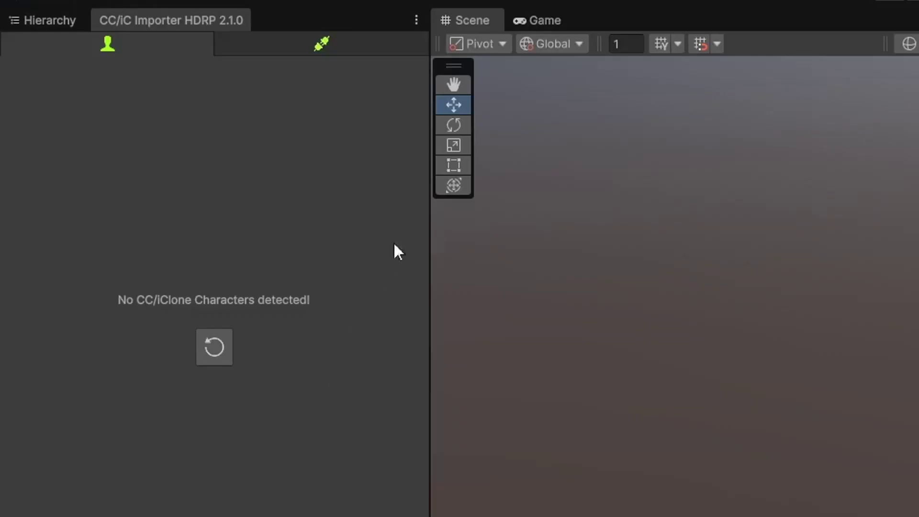
Connect the CC/iC Importer to iClone, showing Linked (Local) in iClone's Unity DataLink
{"action": "left_click", "coordinate": [353, 43]}
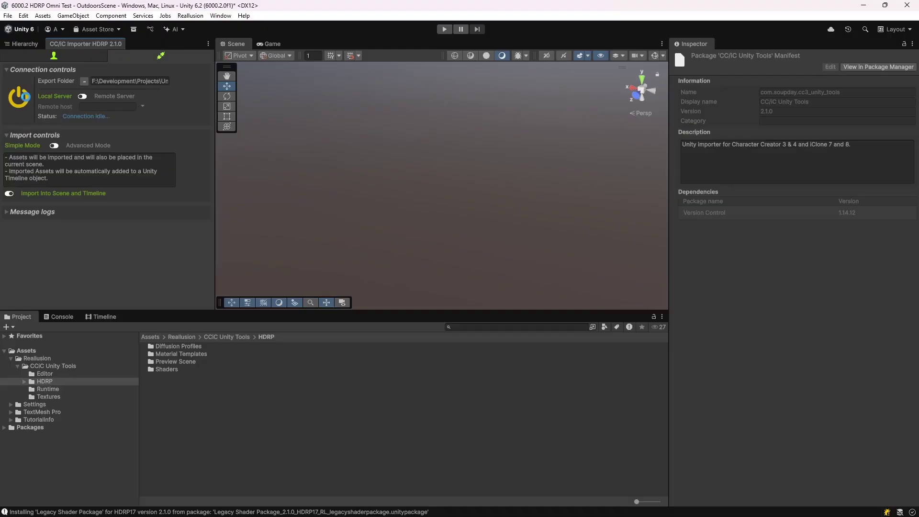
{"action": "left_click", "coordinate": [25, 97]}
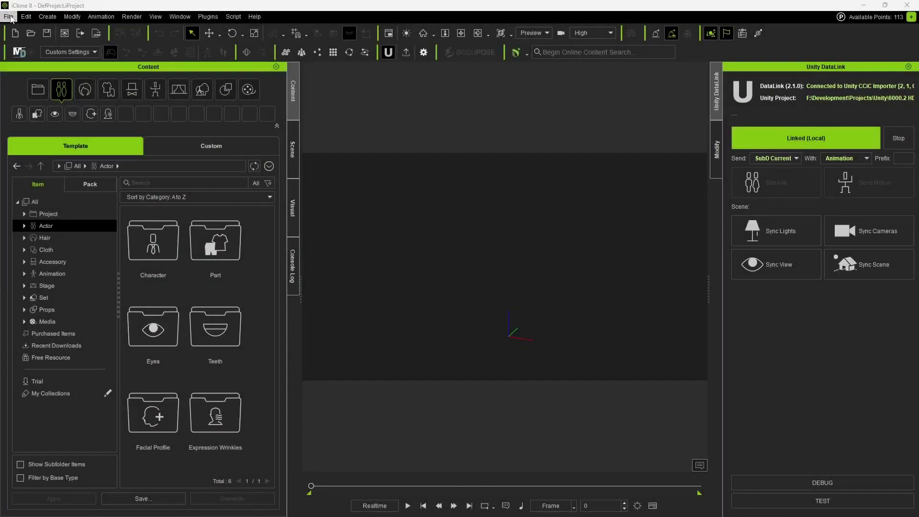
Load the dof-test2.iProject project from iClone's File menu
{"action": "left_click", "coordinate": [10, 17]}
{"action": "left_click", "coordinate": [54, 140]}
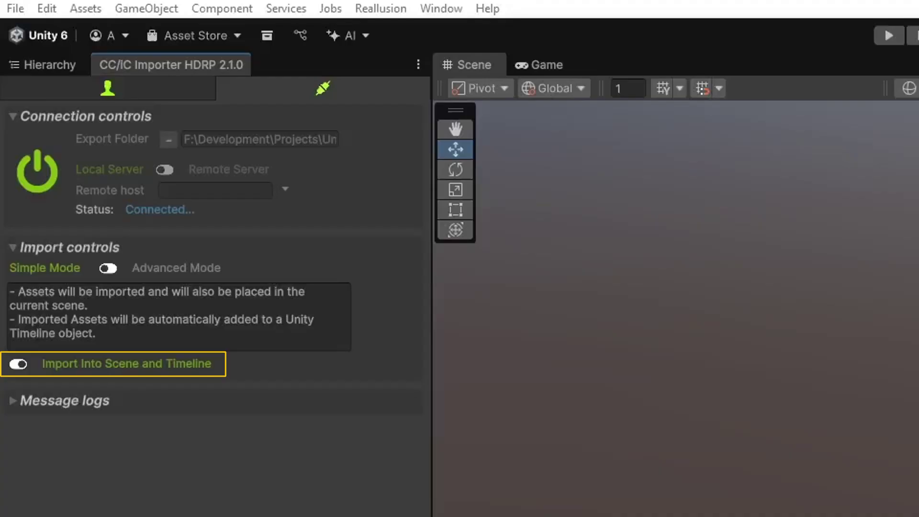
{"action": "left_click", "coordinate": [19, 362]}
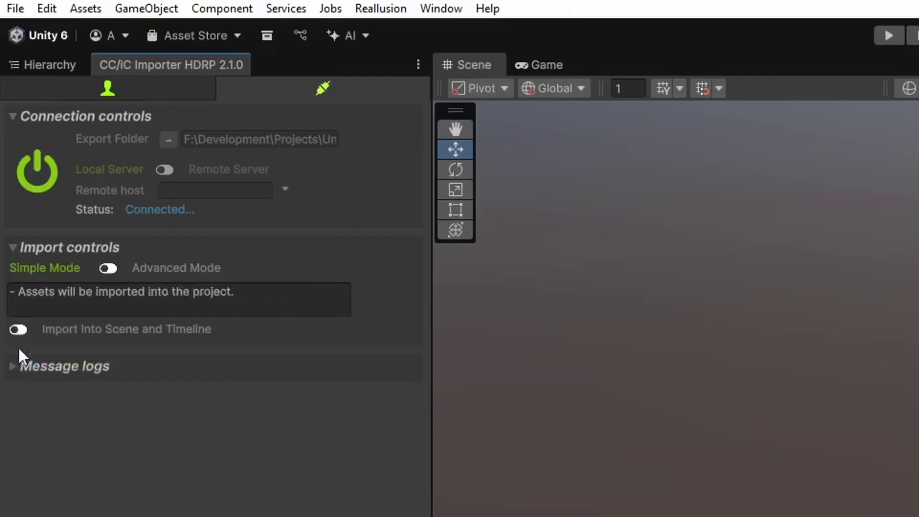
{"action": "left_click", "coordinate": [19, 329]}
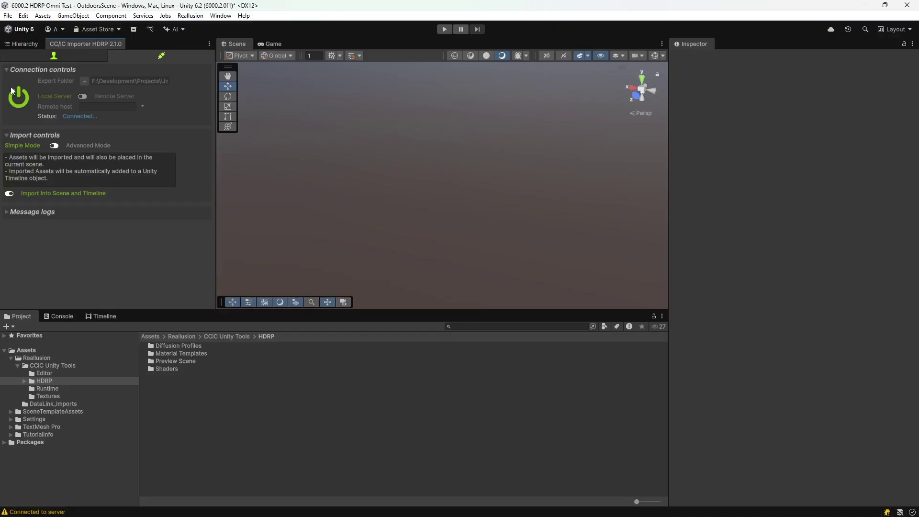
Create a new Empty-template scene, discarding OutdoorsScene's unsaved changes
{"action": "left_click", "coordinate": [18, 43]}
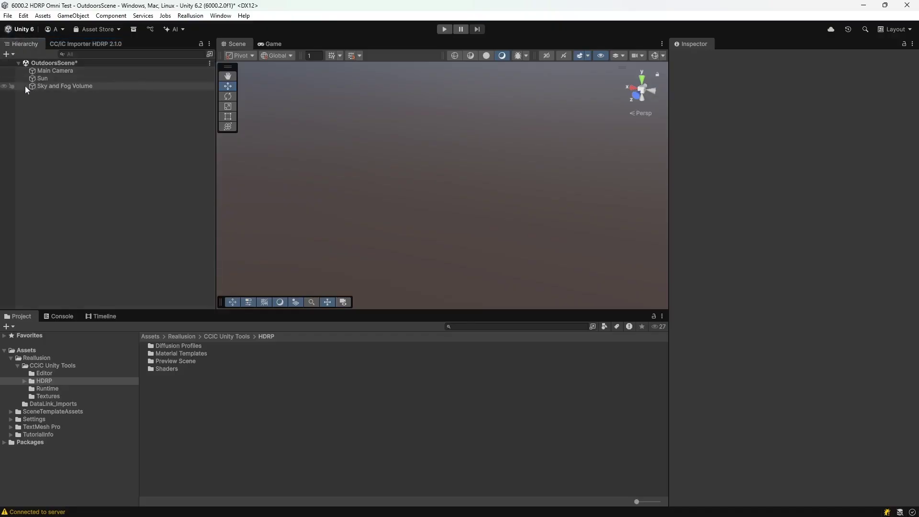
{"action": "left_click", "coordinate": [9, 15]}
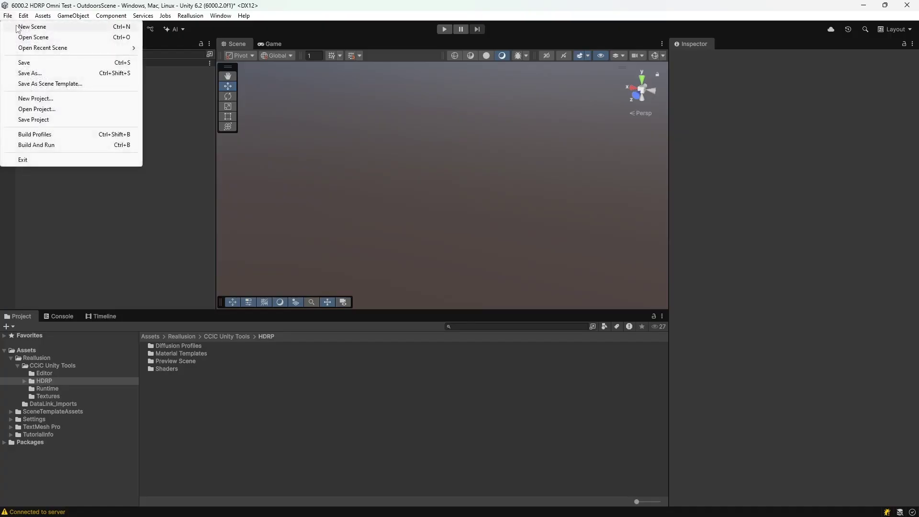
{"action": "left_click", "coordinate": [31, 27]}
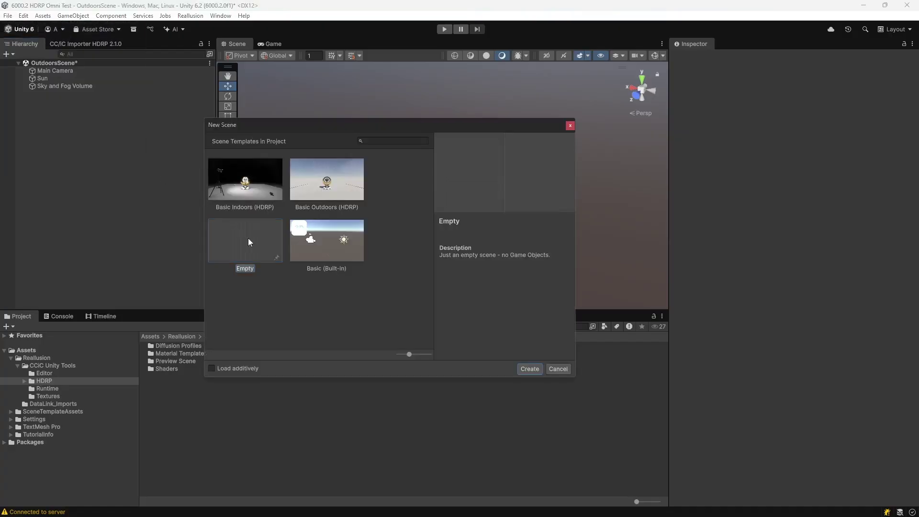
{"action": "left_click", "coordinate": [529, 369]}
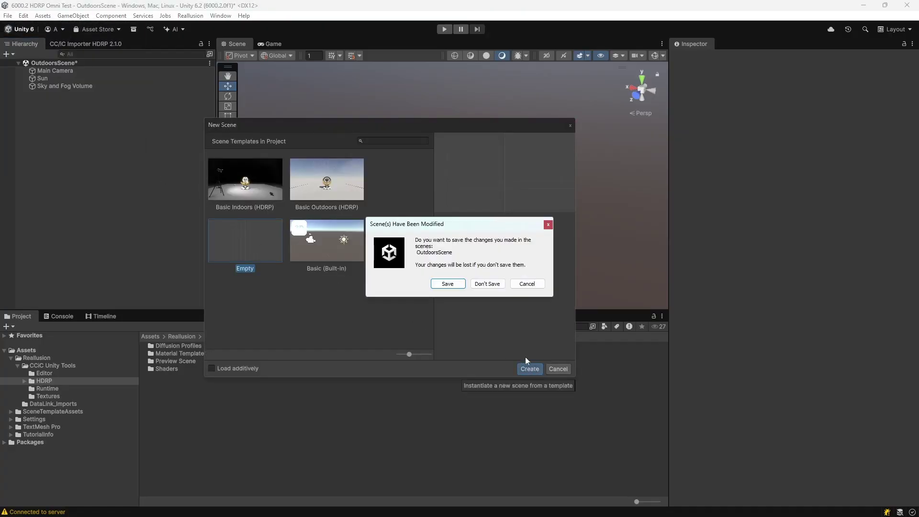
{"action": "left_click", "coordinate": [487, 284]}
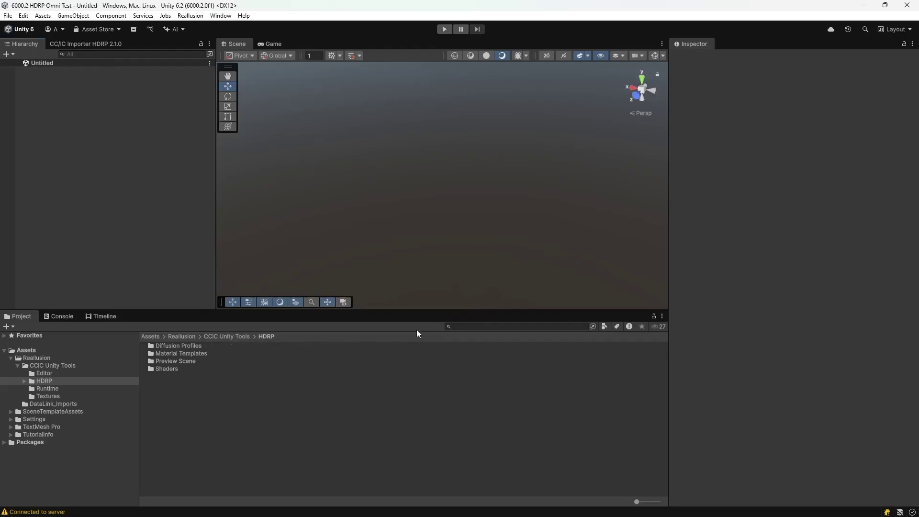
Sync the dof-test2 scene—camera, lights, props and Eddy—from iClone DataLink into Unity's timeline
{"action": "left_click", "coordinate": [78, 44]}
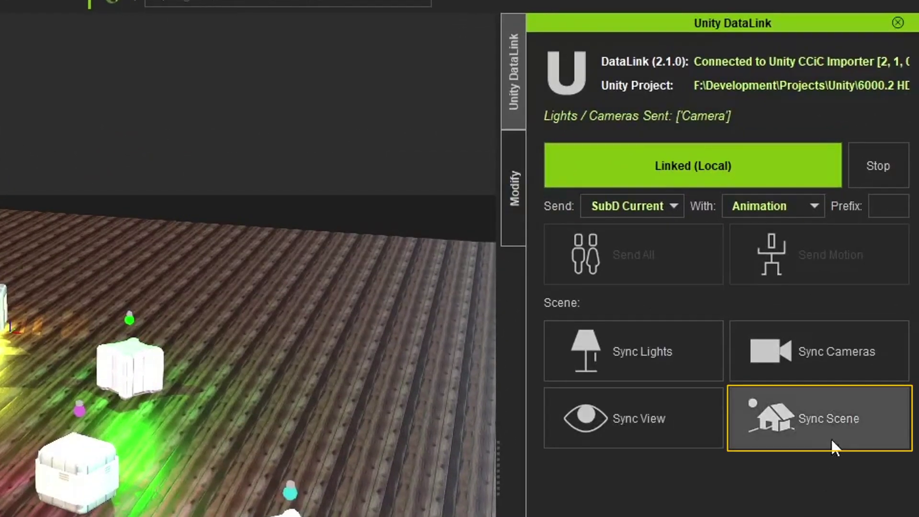
{"action": "left_click", "coordinate": [831, 418]}
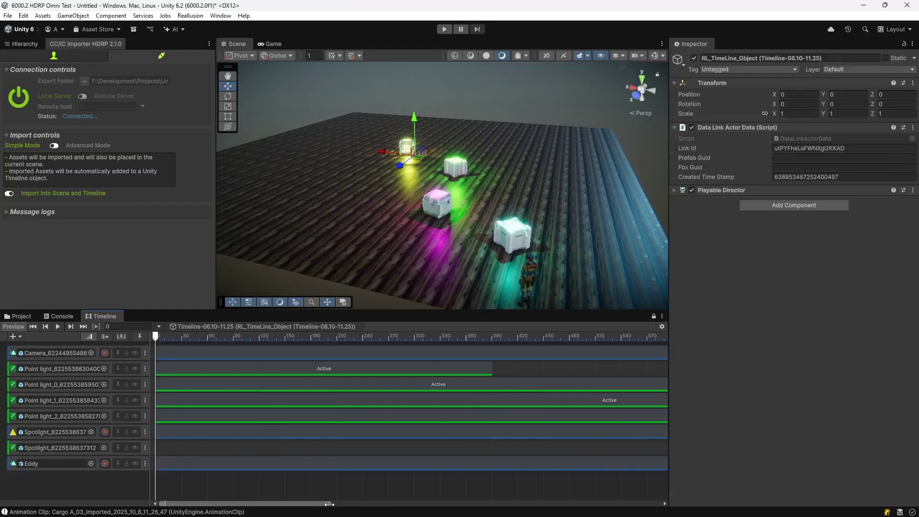
Zoom out the Timeline and scrub the playhead to preview Eddy and the lights animating
{"action": "left_click_drag", "start_coordinate": [326, 505], "coordinate": [701, 502]}
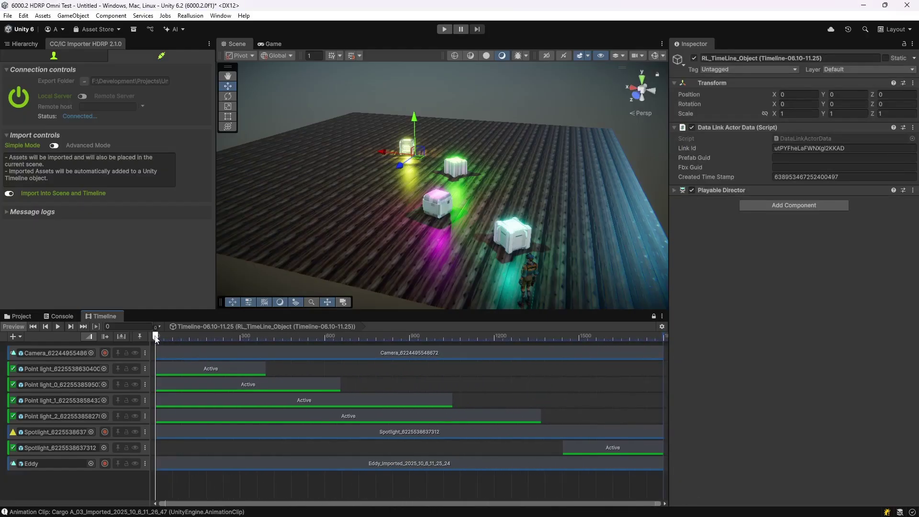
{"action": "left_click_drag", "start_coordinate": [156, 339], "coordinate": [157, 405]}
Play the imported timeline in the Game view through the synced camera
{"action": "left_click", "coordinate": [274, 44]}
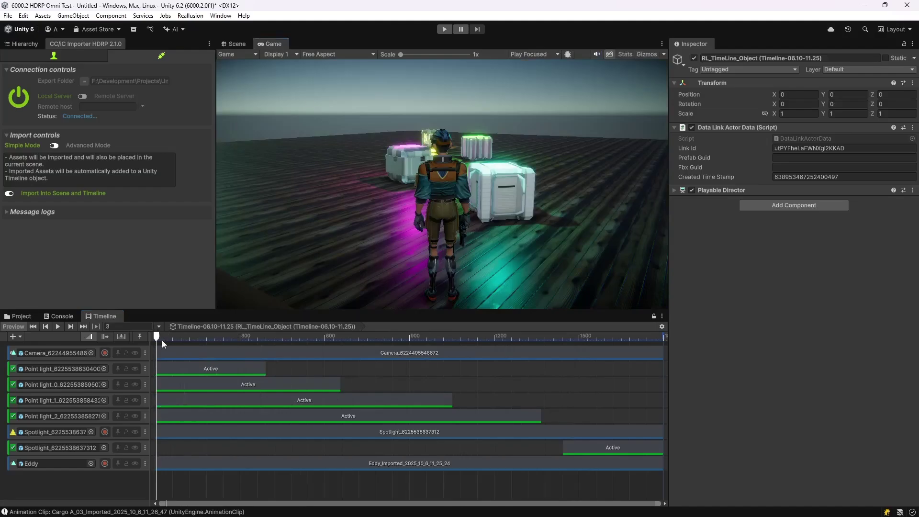
{"action": "left_click", "coordinate": [56, 326]}
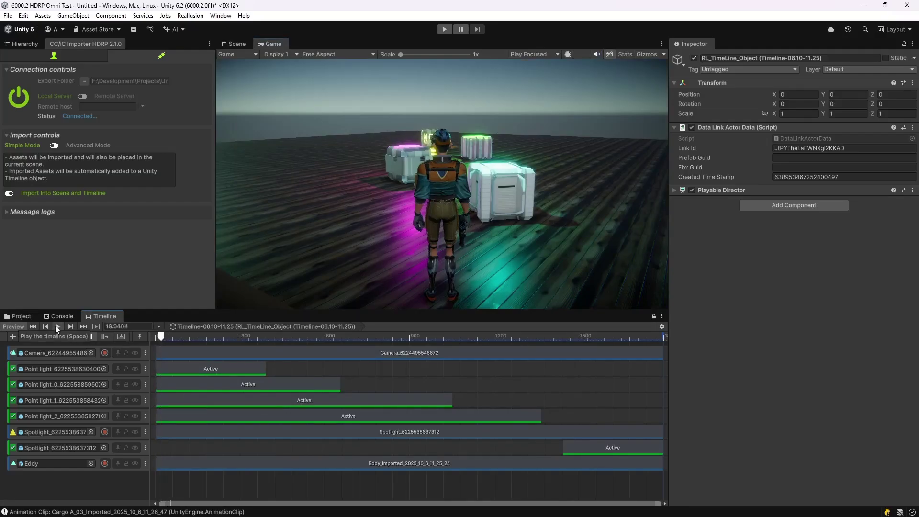